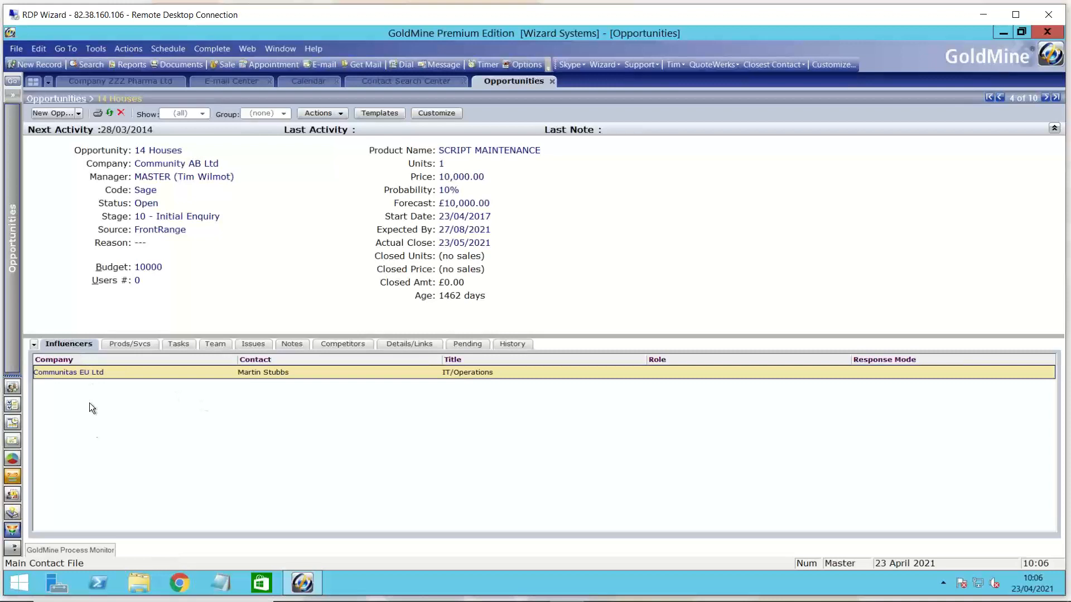
- Start a new influencer entry on the 14 Houses opportunity
{"action": "right_click", "coordinate": [135, 432]}
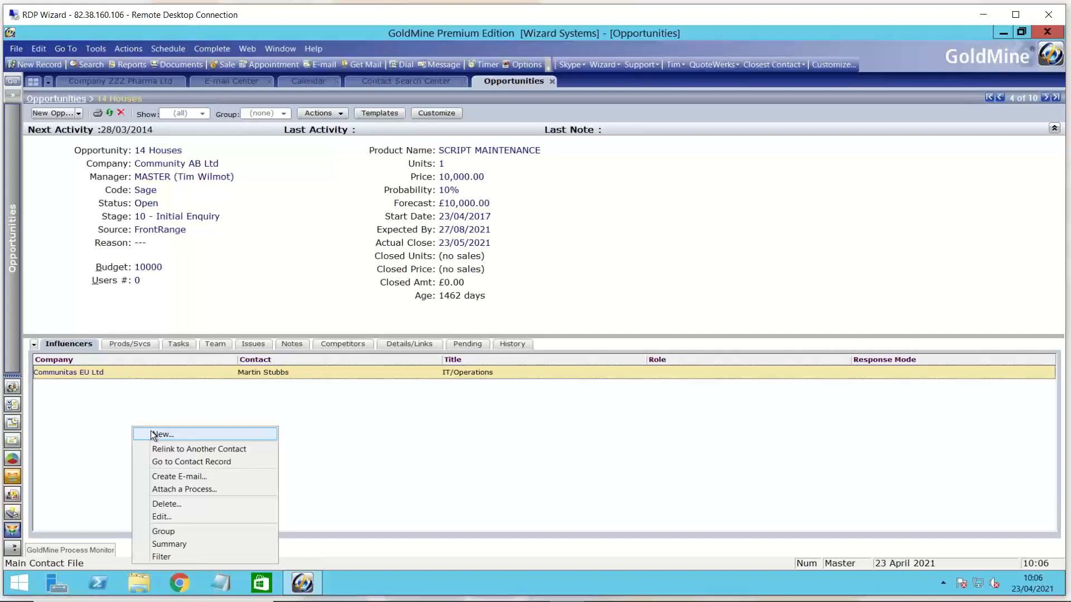
{"action": "left_click", "coordinate": [172, 435]}
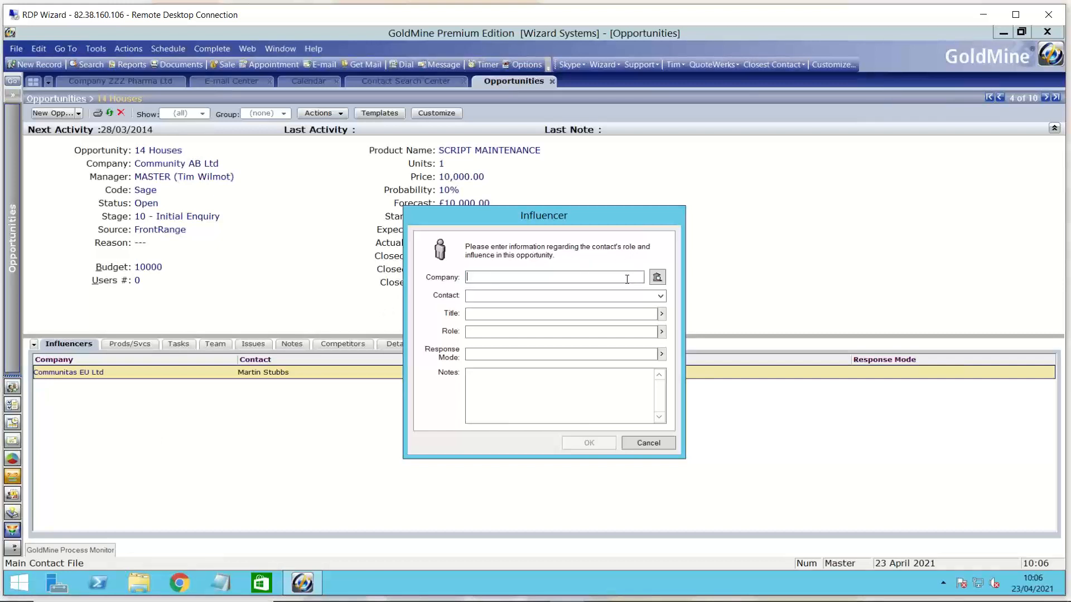
{"action": "left_click", "coordinate": [608, 278]}
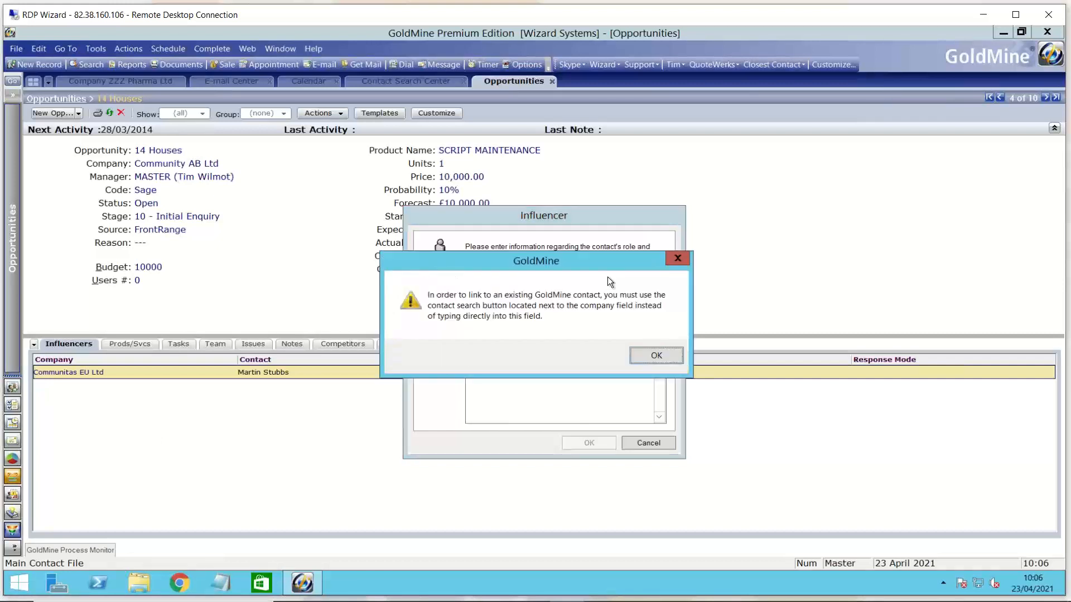
{"action": "left_click", "coordinate": [673, 264]}
{"action": "left_click_drag", "start_coordinate": [472, 276], "coordinate": [466, 278]}
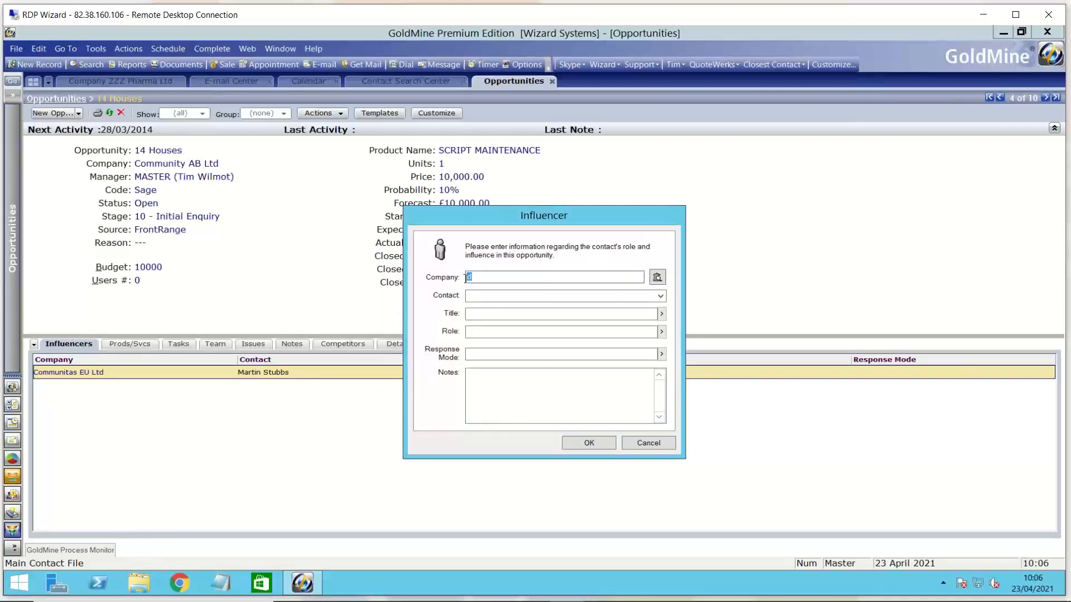
- Look up existing contacts by company beginning with "zz" and link the ZZZ Pharma Ltd contact as the influencer
{"action": "left_click", "coordinate": [656, 277]}
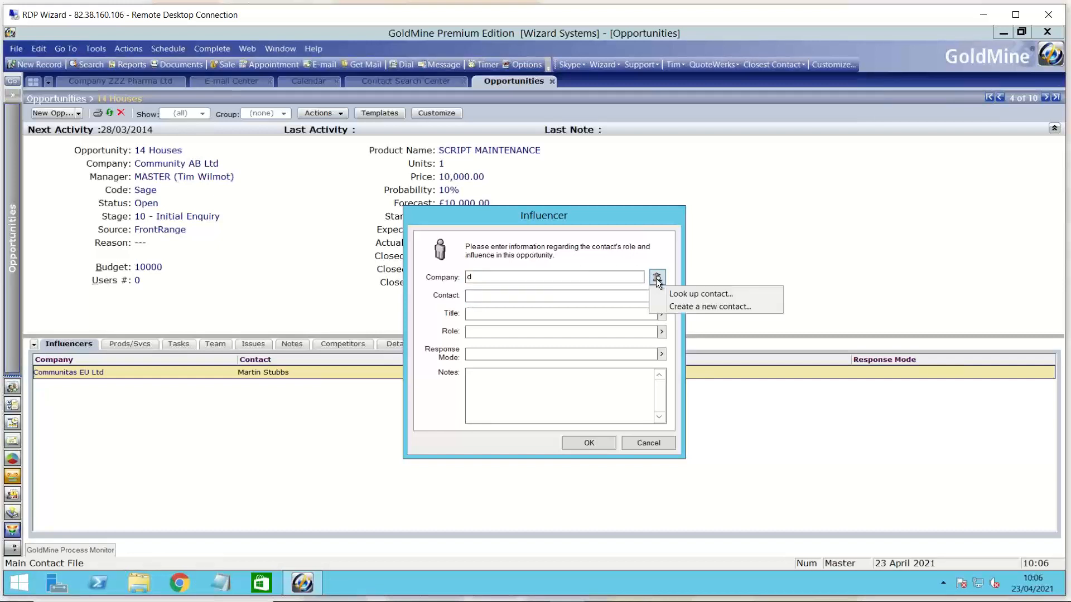
{"action": "left_click", "coordinate": [692, 296]}
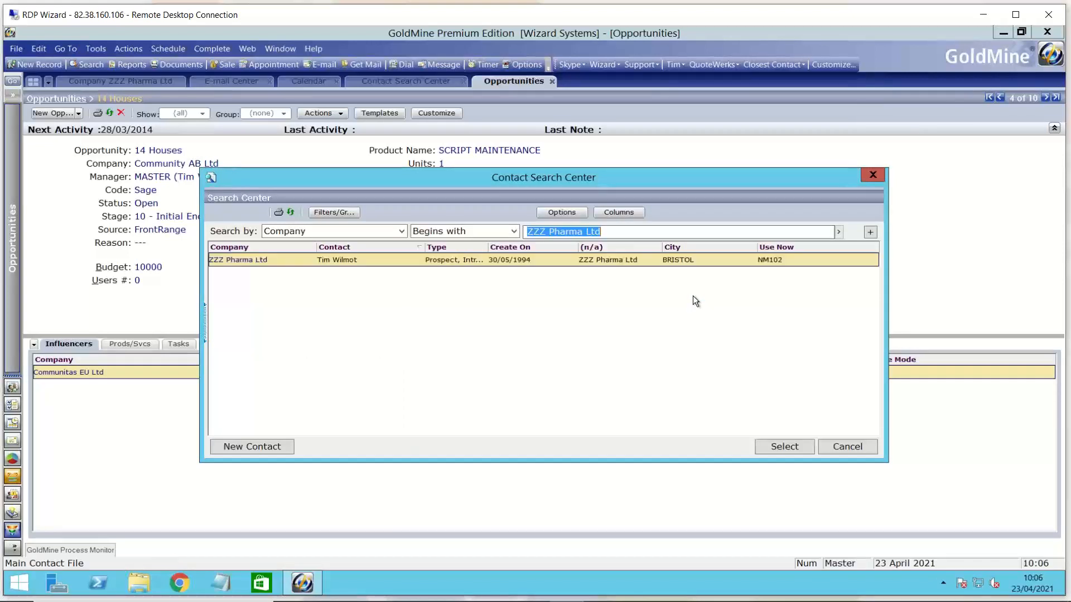
{"action": "type", "text": "zz"}
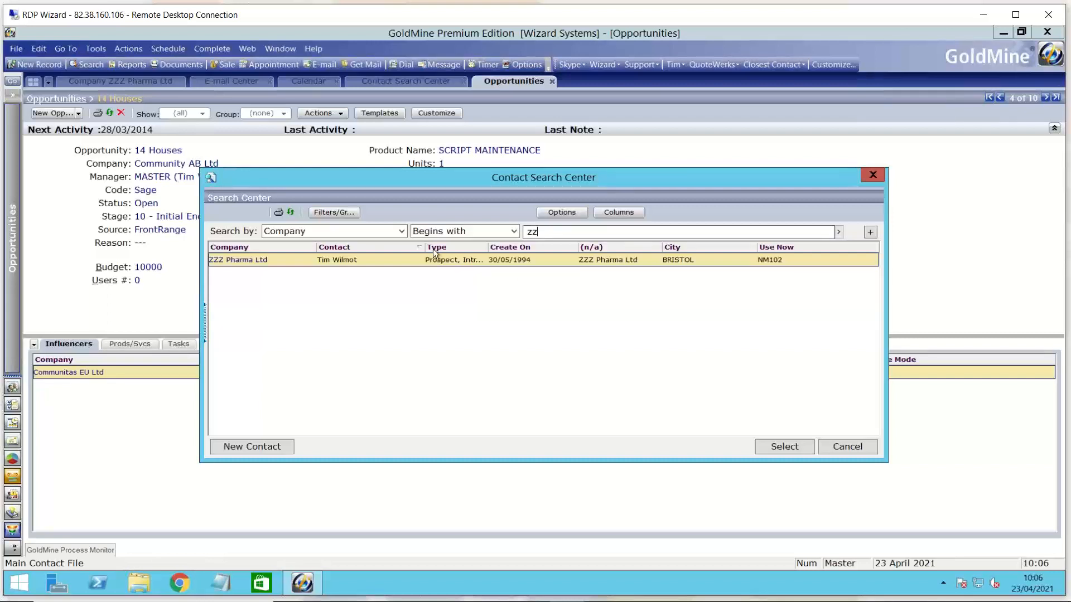
{"action": "left_click", "coordinate": [401, 232]}
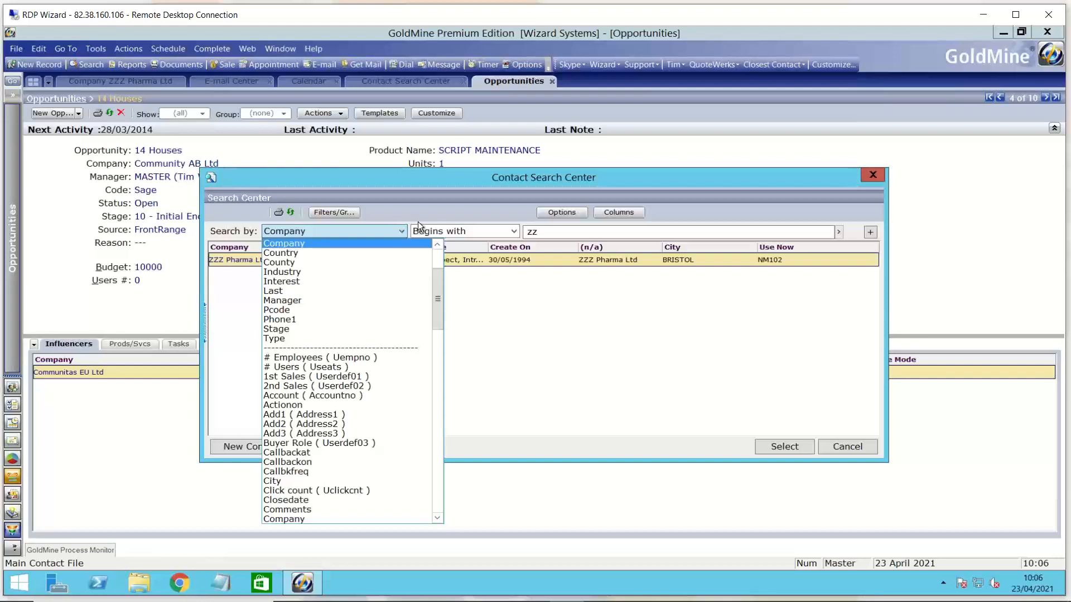
{"action": "left_click", "coordinate": [429, 214]}
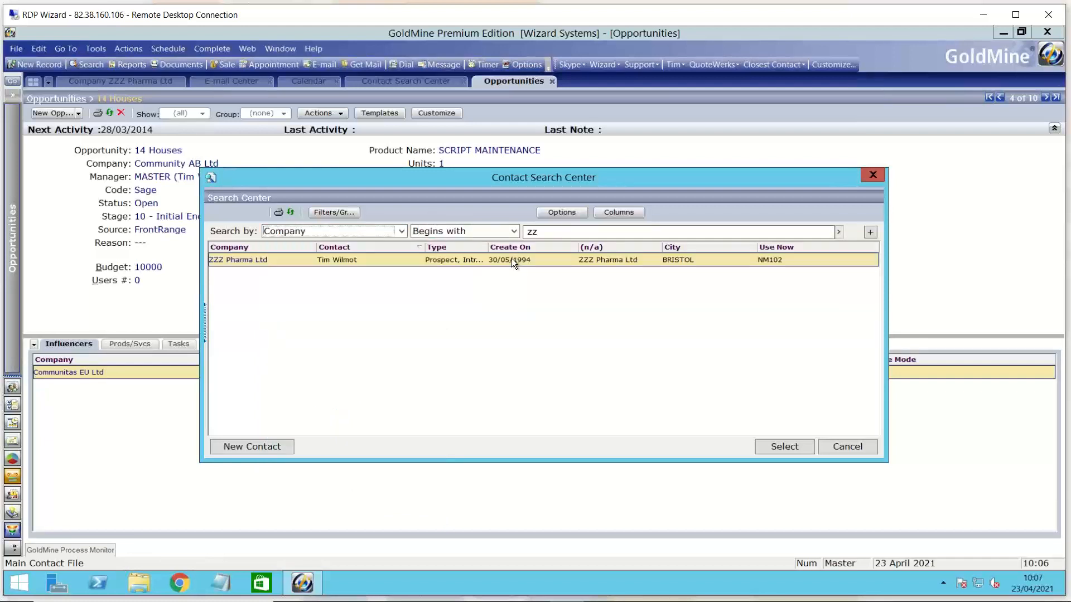
{"action": "double_click", "coordinate": [512, 259]}
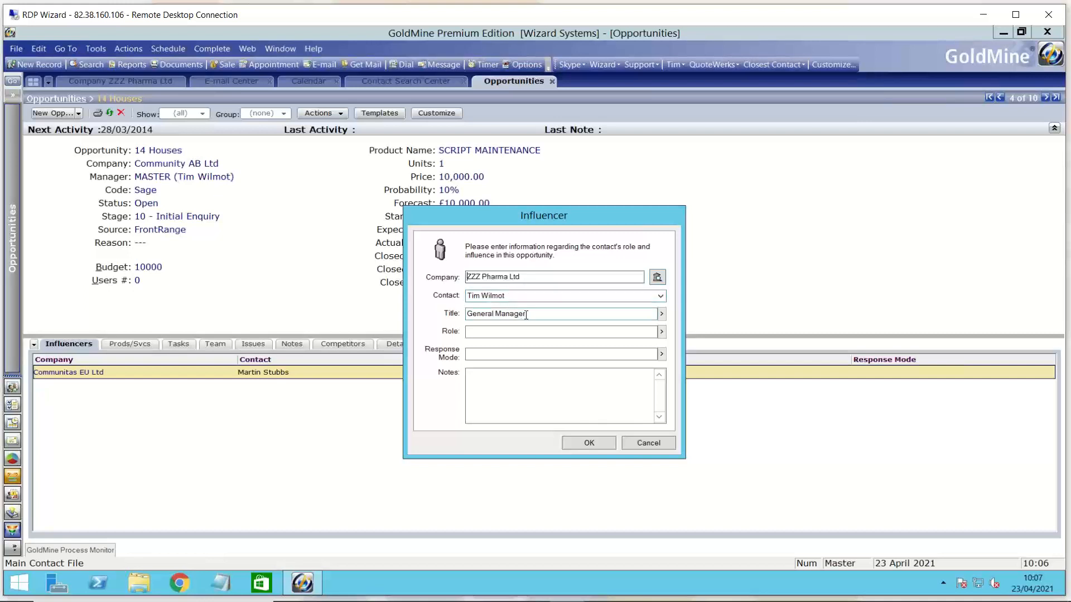
- Set the influencer's role to User after going through the available role entries
{"action": "left_click", "coordinate": [661, 317]}
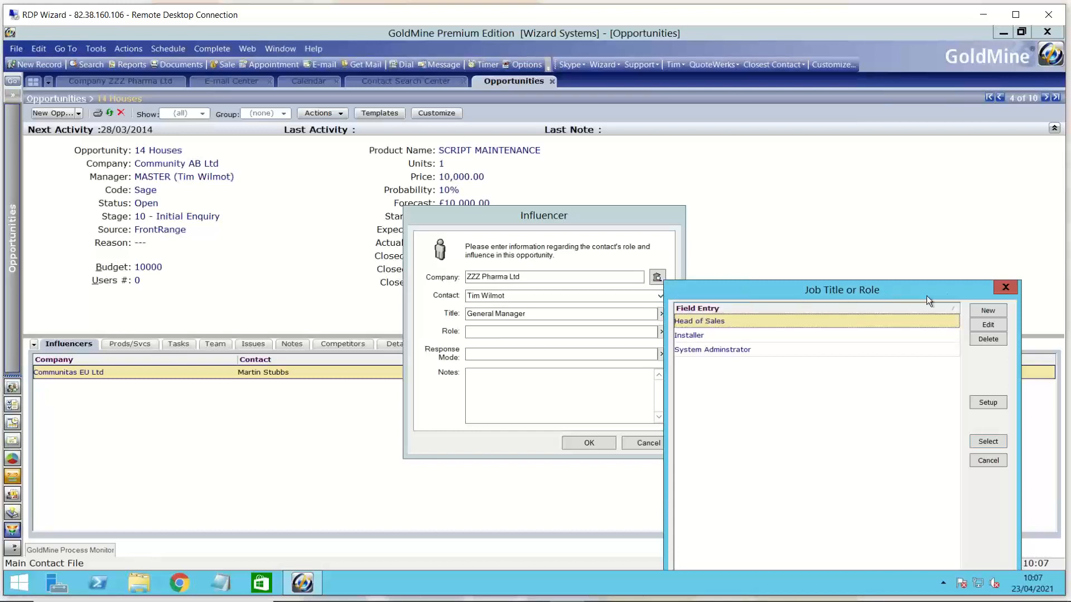
{"action": "left_click", "coordinate": [1002, 288]}
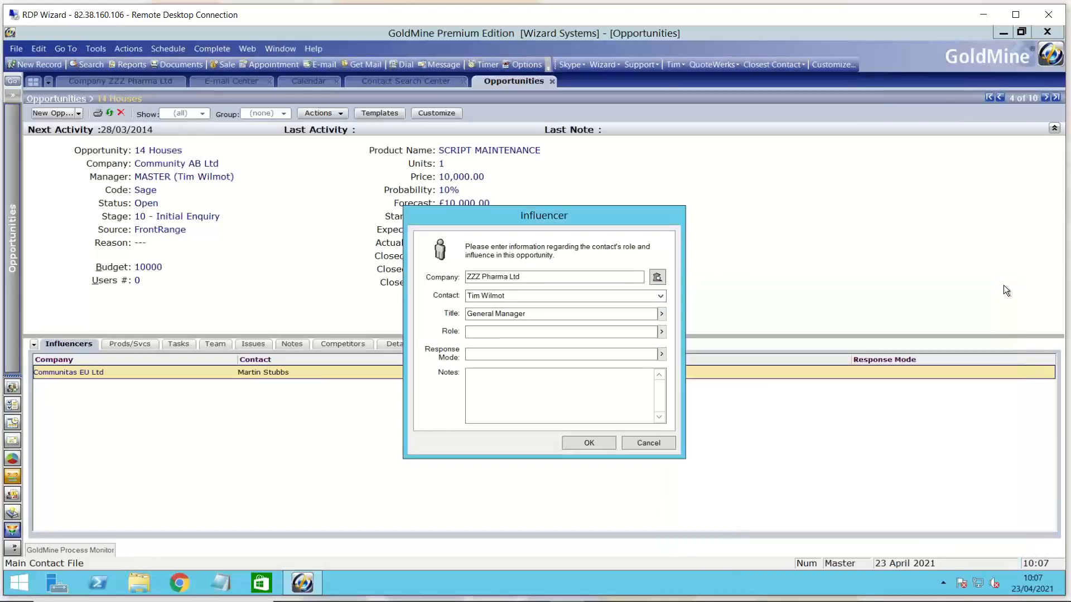
{"action": "left_click", "coordinate": [473, 334]}
{"action": "left_click", "coordinate": [662, 333]}
{"action": "left_click_drag", "start_coordinate": [740, 311], "coordinate": [645, 196]}
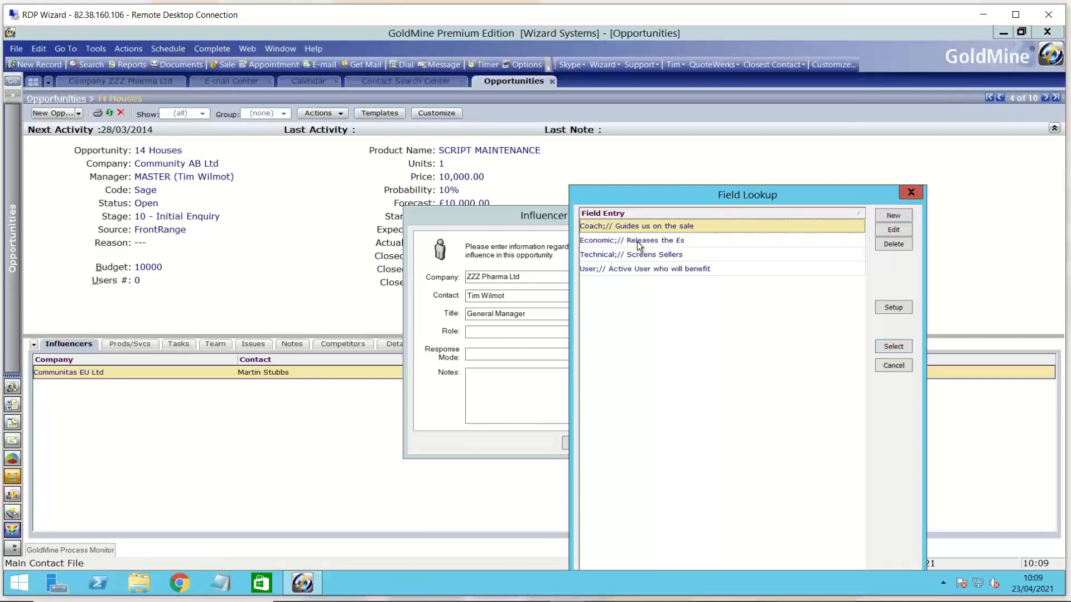
{"action": "left_click", "coordinate": [629, 268]}
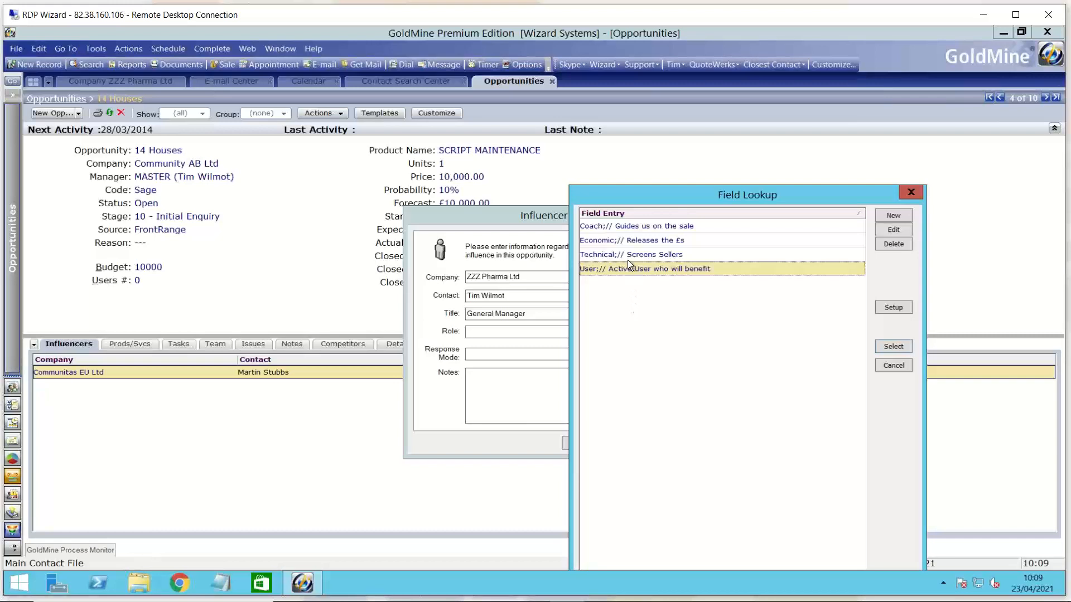
{"action": "left_click", "coordinate": [630, 227]}
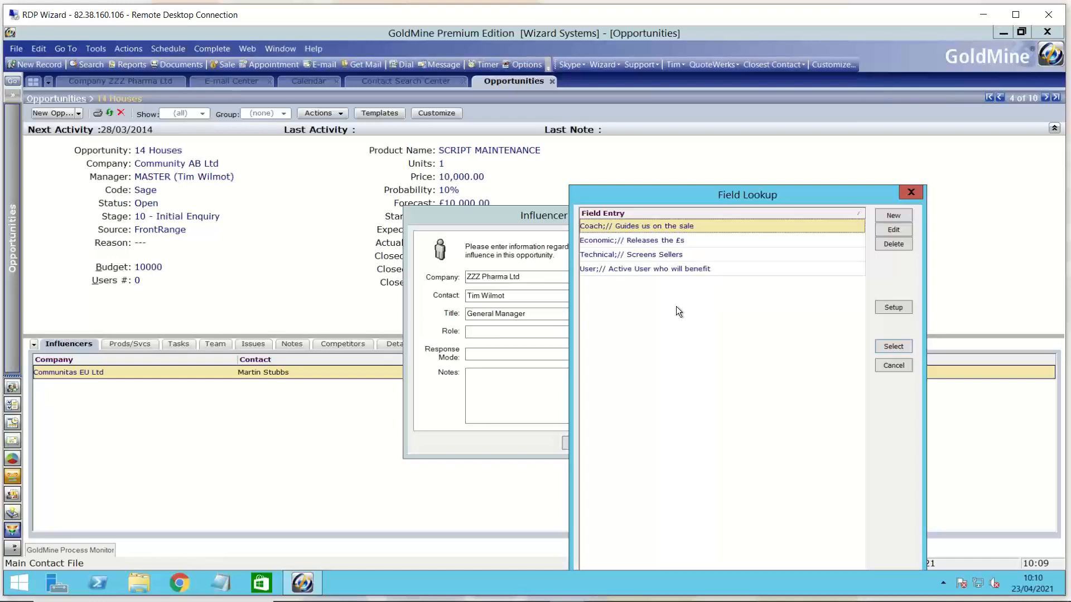
{"action": "left_click", "coordinate": [652, 251]}
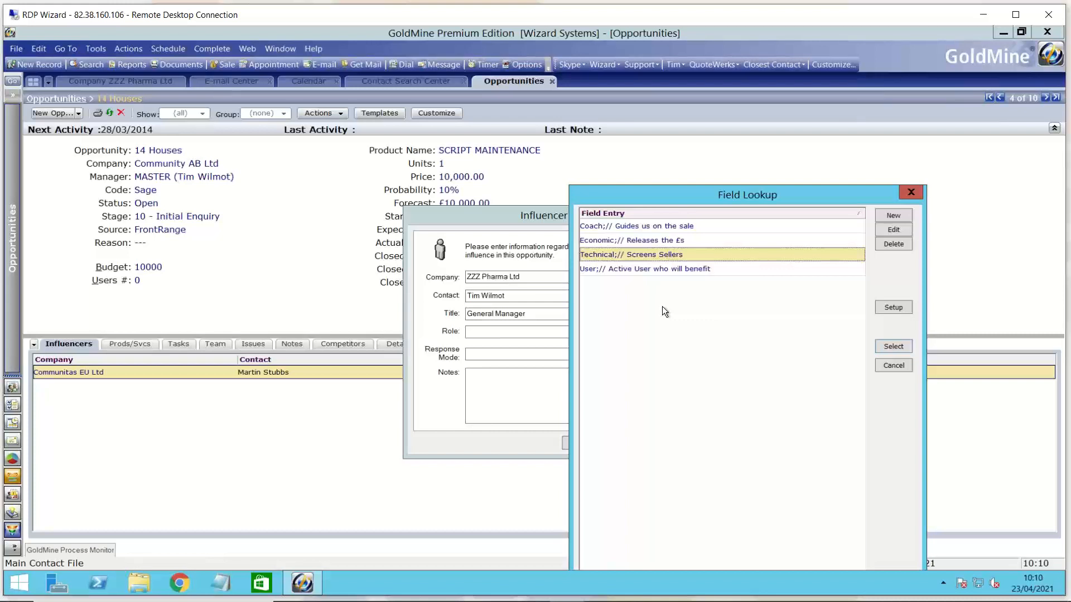
{"action": "left_click", "coordinate": [687, 240]}
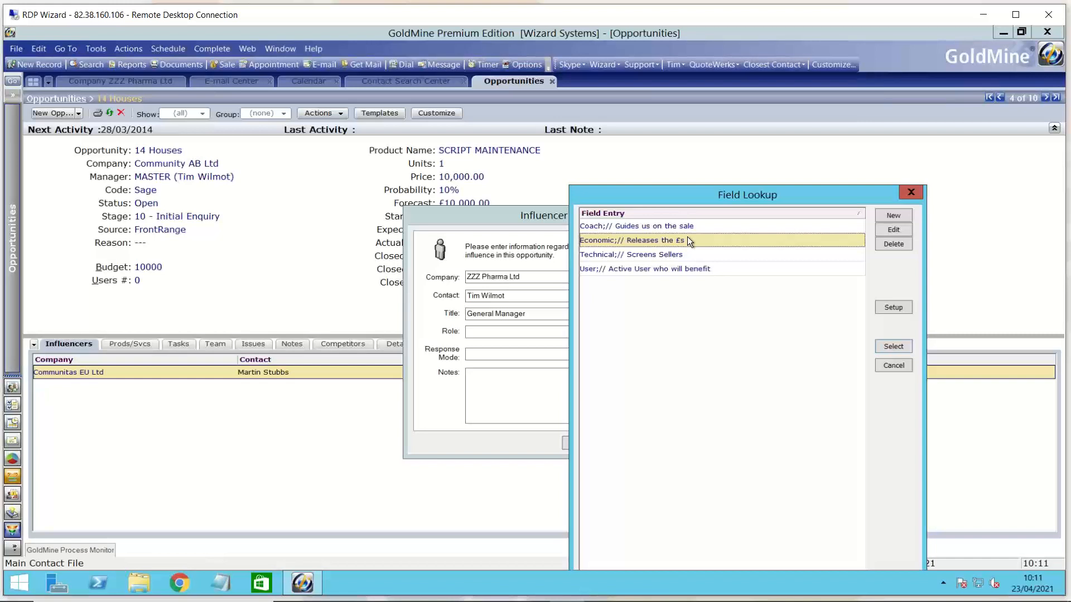
{"action": "double_click", "coordinate": [677, 271]}
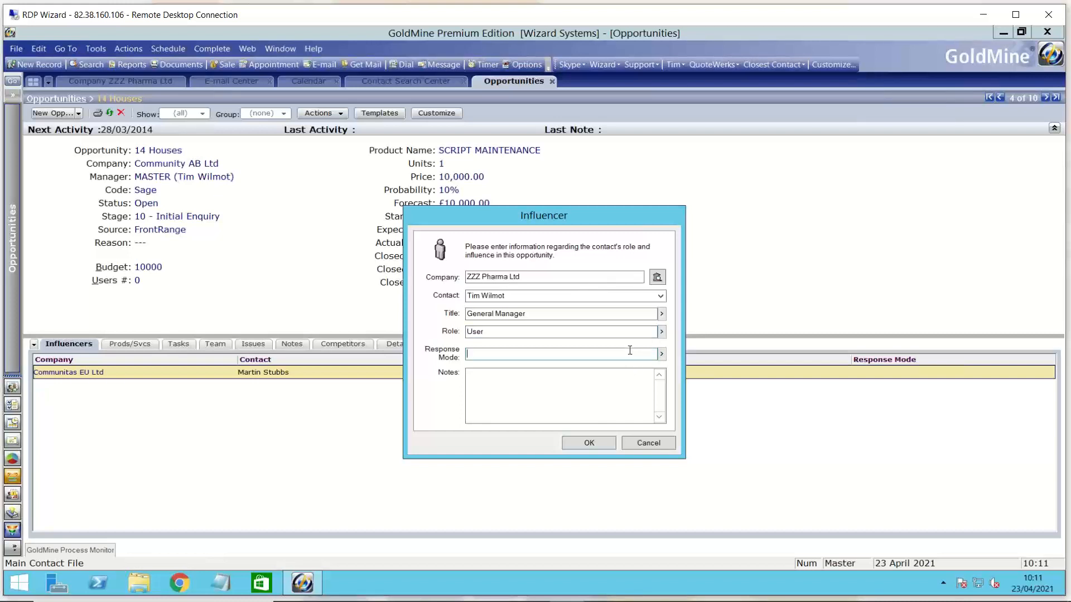
- Review the available response mode entries for the influencer, from Even Keel to Trouble, without choosing one
{"action": "left_click", "coordinate": [661, 355]}
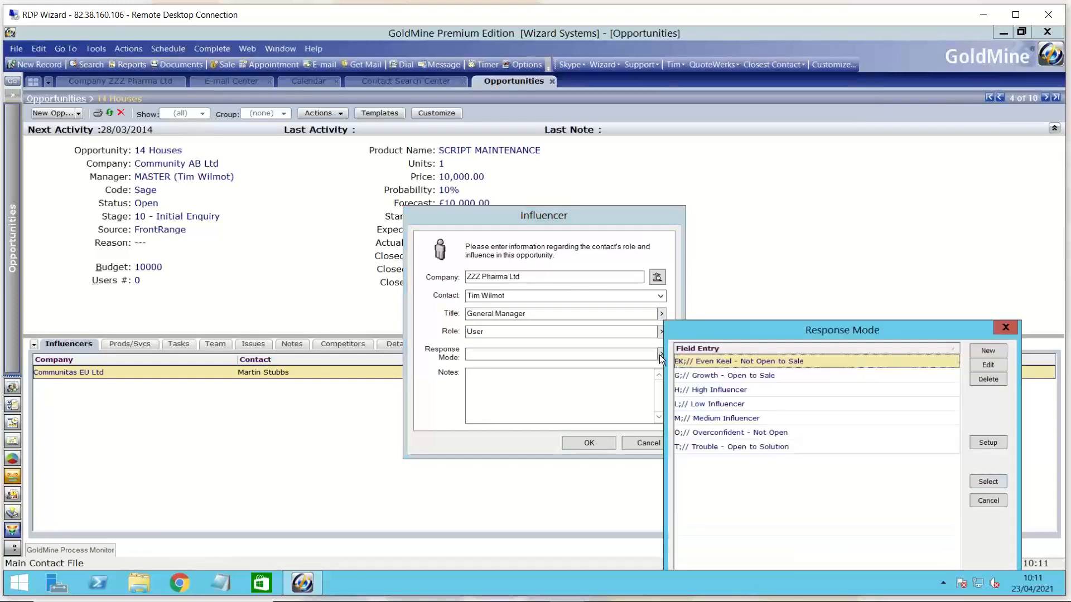
{"action": "left_click_drag", "start_coordinate": [625, 264], "coordinate": [553, 171]}
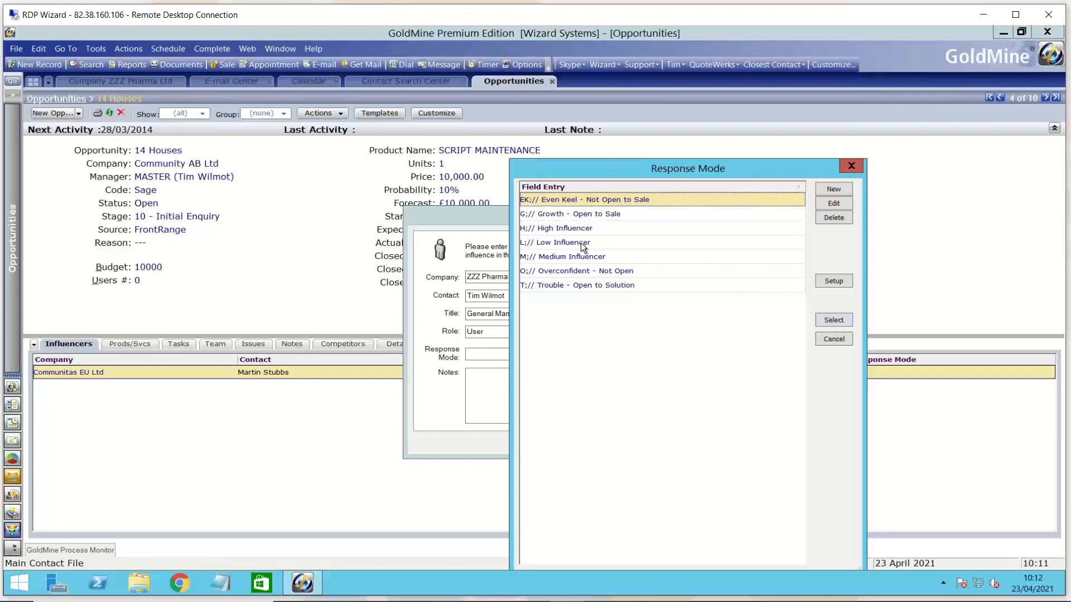
{"action": "left_click", "coordinate": [586, 218]}
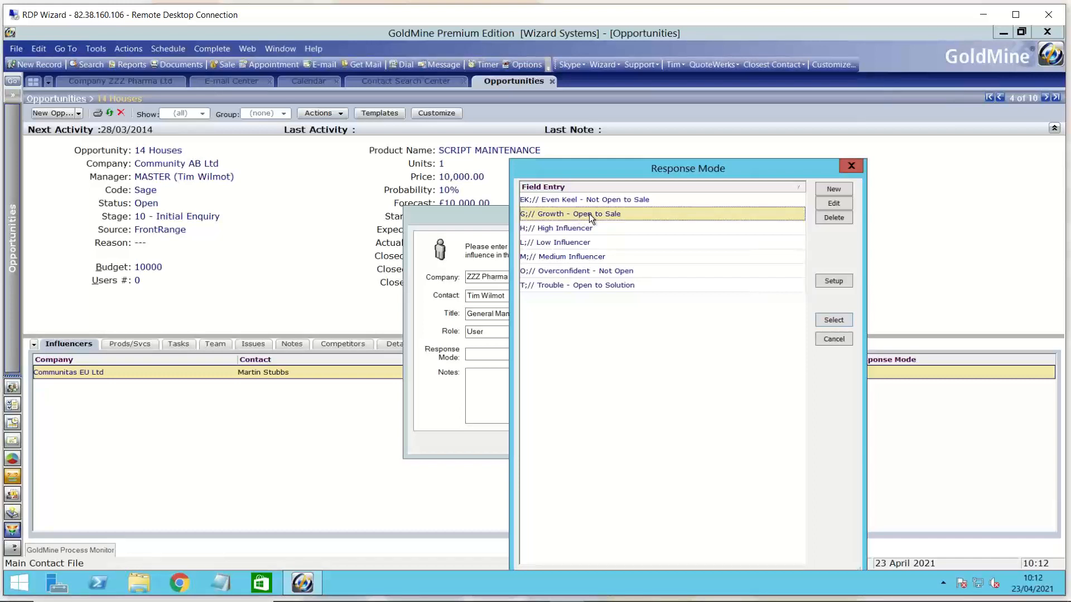
{"action": "left_click", "coordinate": [579, 285]}
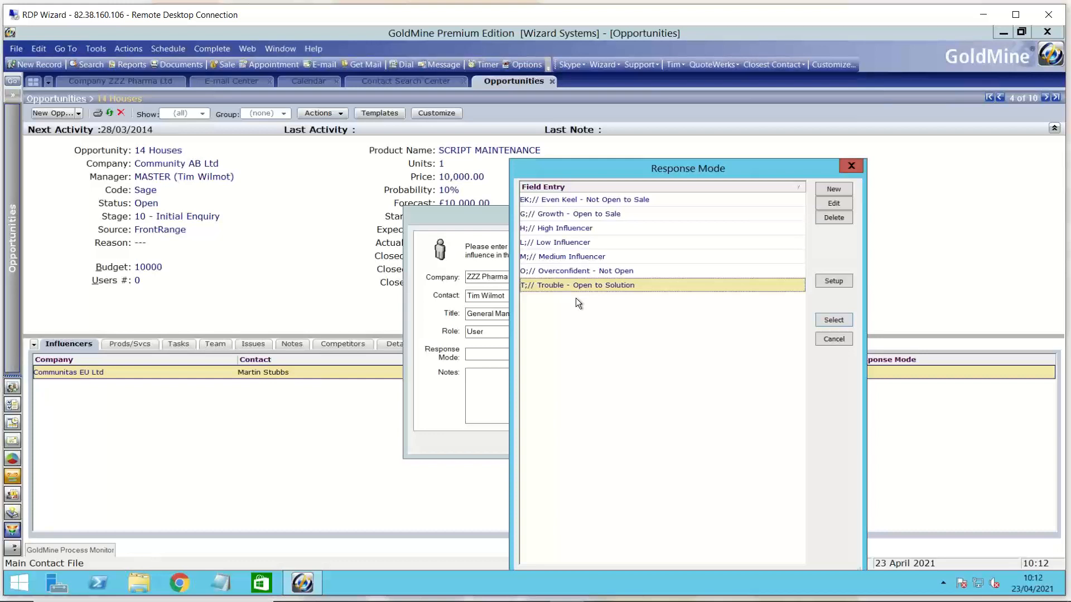
{"action": "left_click", "coordinate": [573, 228]}
{"action": "left_click", "coordinate": [576, 244]}
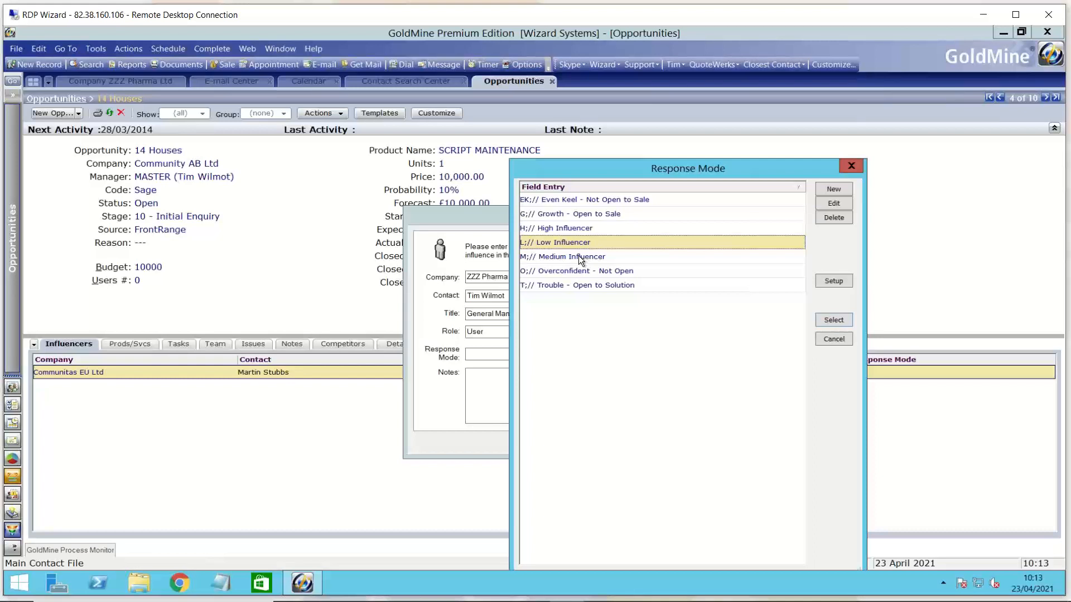
{"action": "left_click", "coordinate": [562, 256]}
{"action": "left_click", "coordinate": [558, 242]}
{"action": "left_click", "coordinate": [560, 229]}
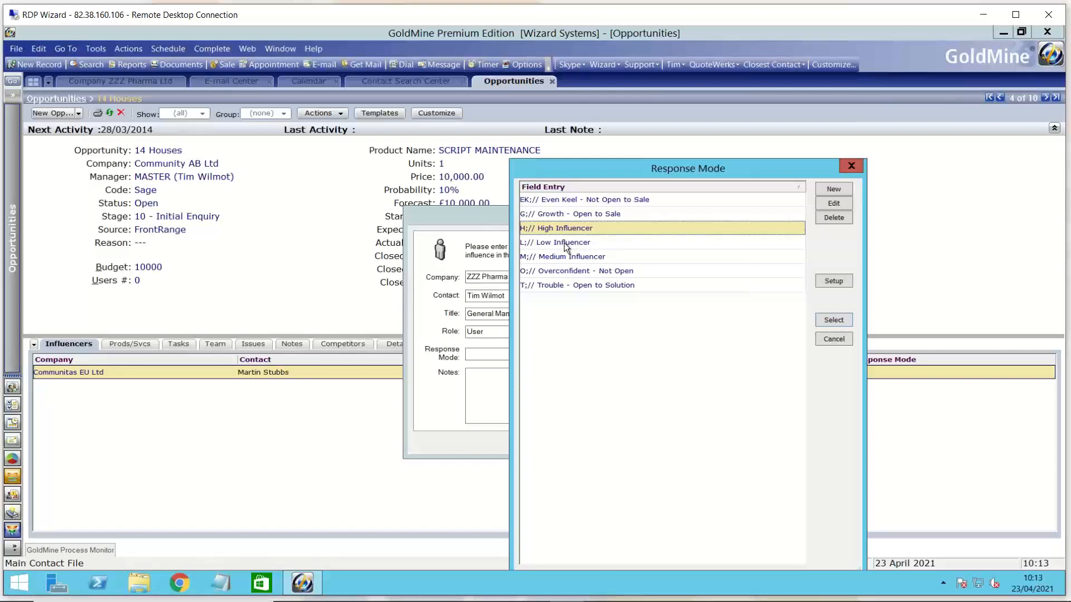
{"action": "left_click", "coordinate": [577, 201]}
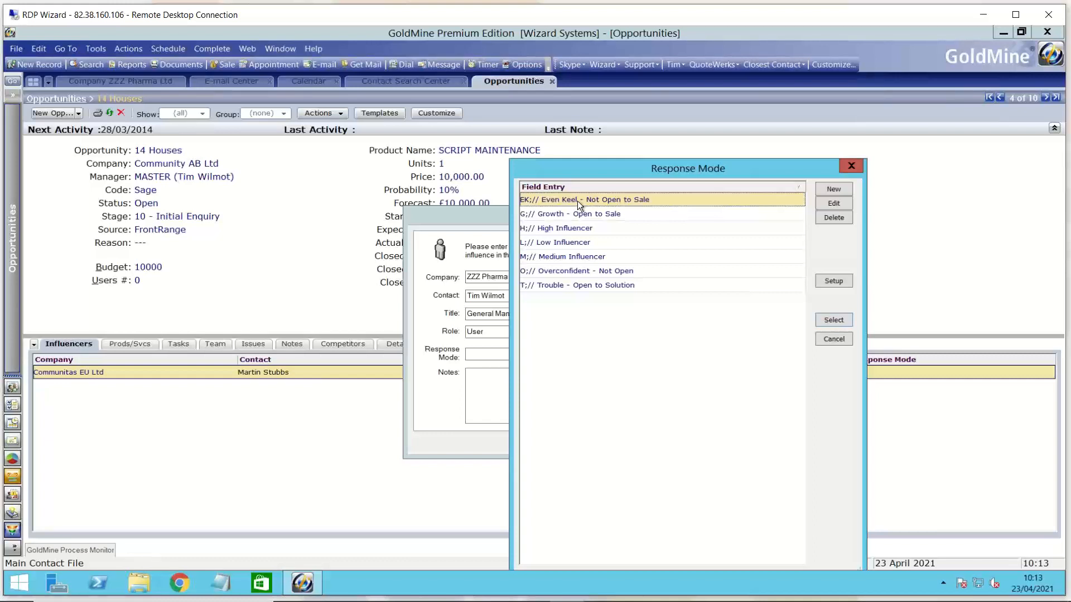
{"action": "left_click", "coordinate": [571, 271]}
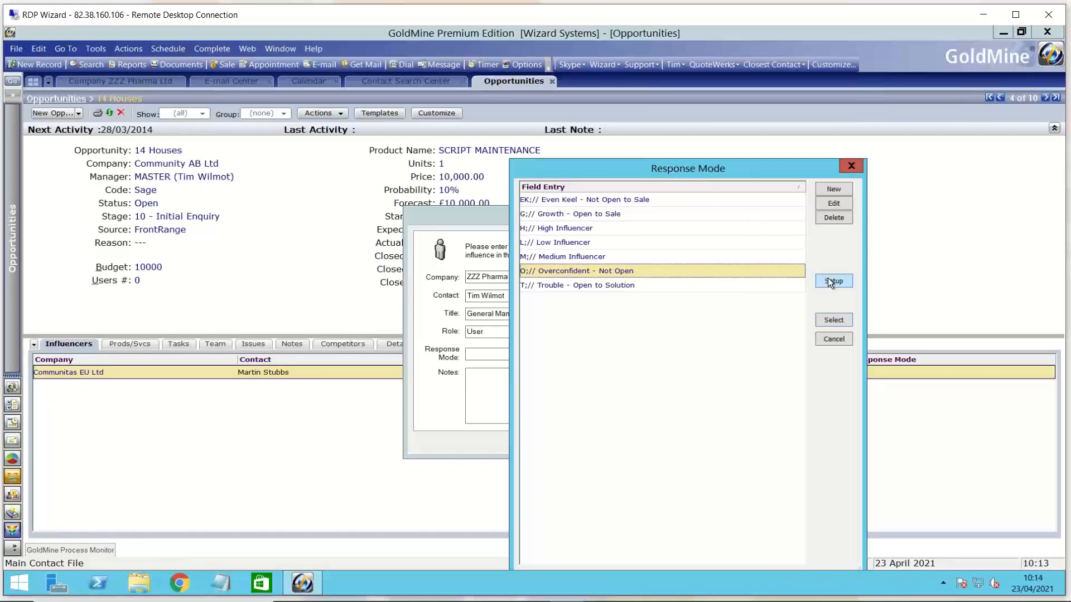
{"action": "left_click", "coordinate": [856, 168]}
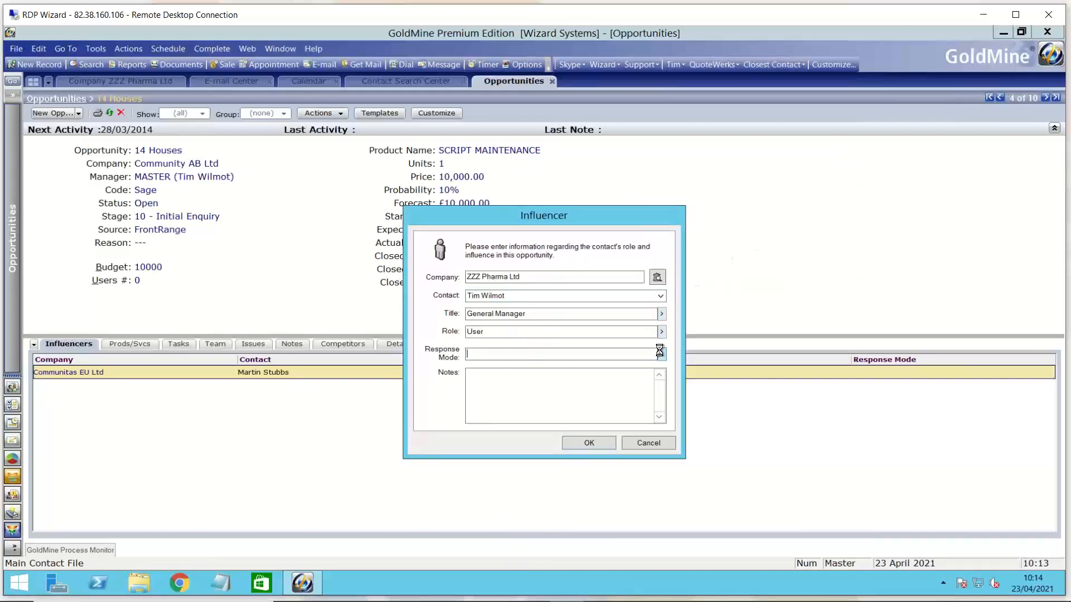
- Set the influencer's response mode to both T (Trouble) and O (Overconfident) and save the influencer
{"action": "left_click", "coordinate": [662, 354]}
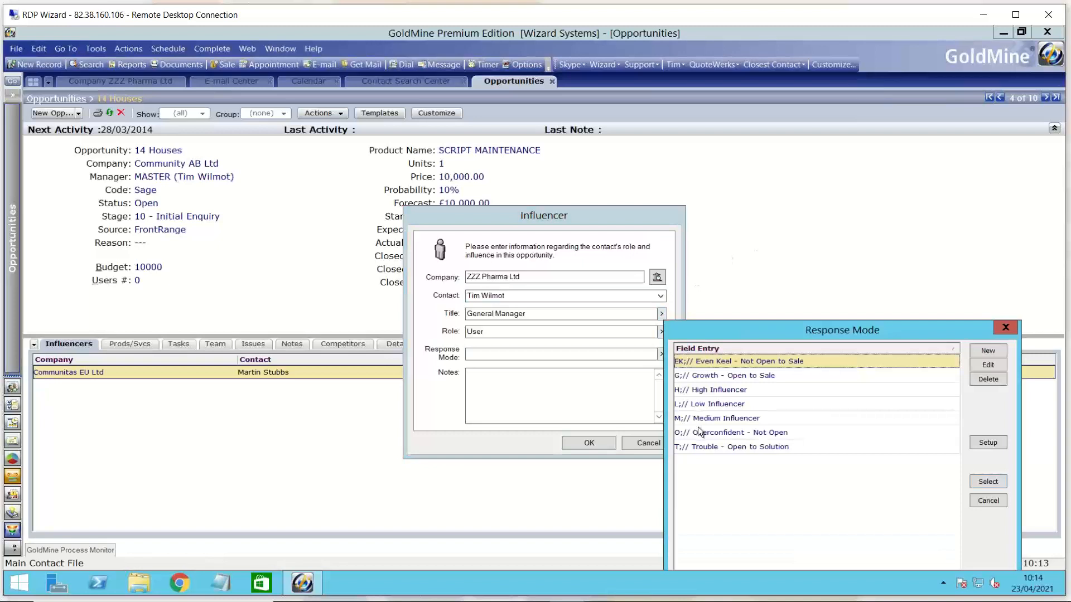
{"action": "double_click", "coordinate": [705, 446]}
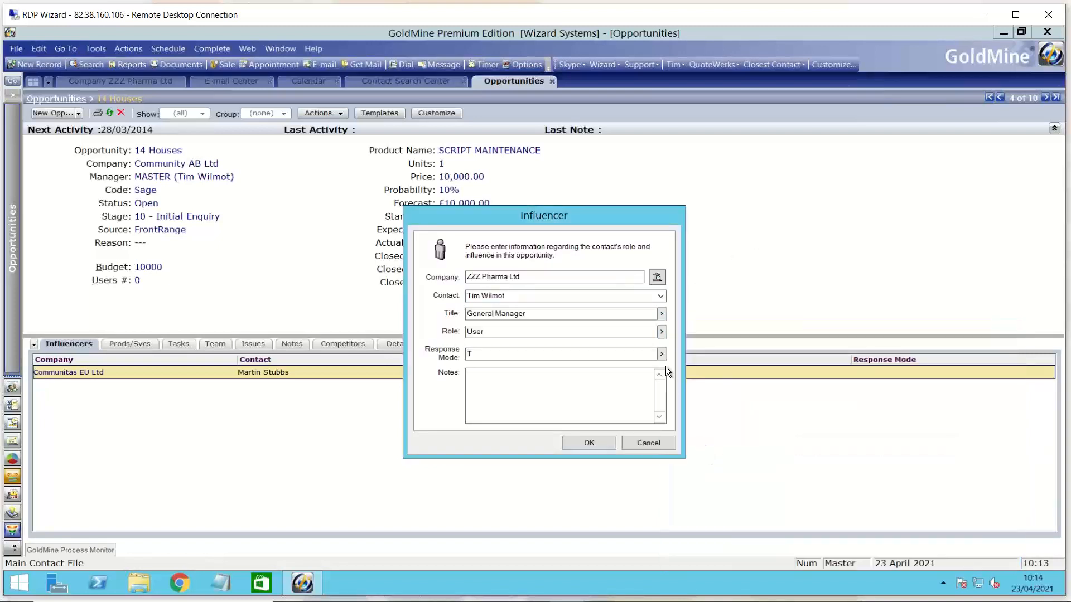
{"action": "left_click", "coordinate": [660, 353]}
{"action": "double_click", "coordinate": [701, 433]}
{"action": "left_click", "coordinate": [522, 384]}
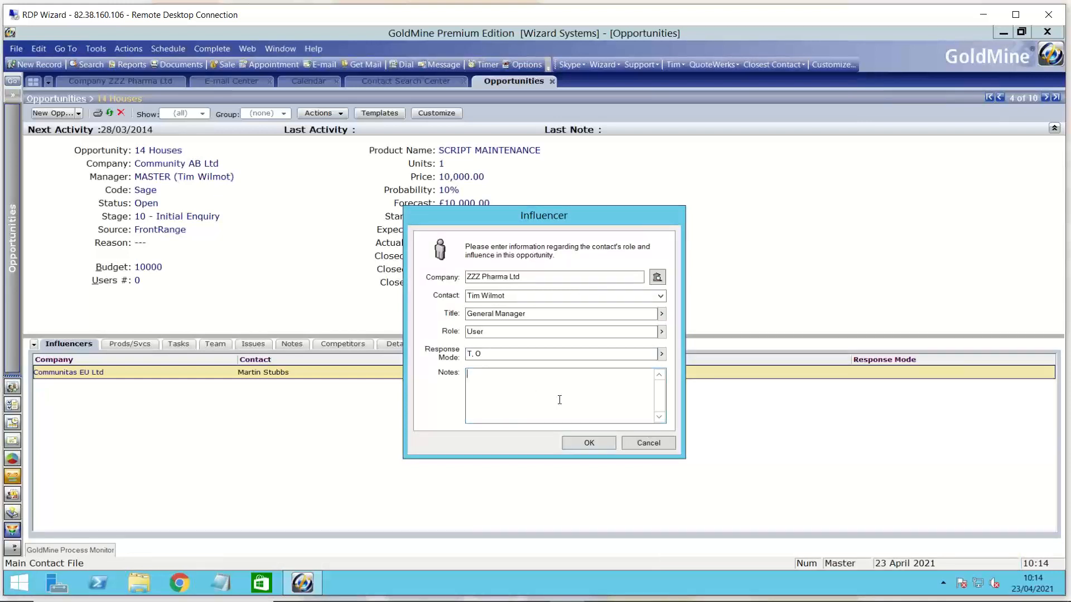
{"action": "left_click", "coordinate": [589, 442]}
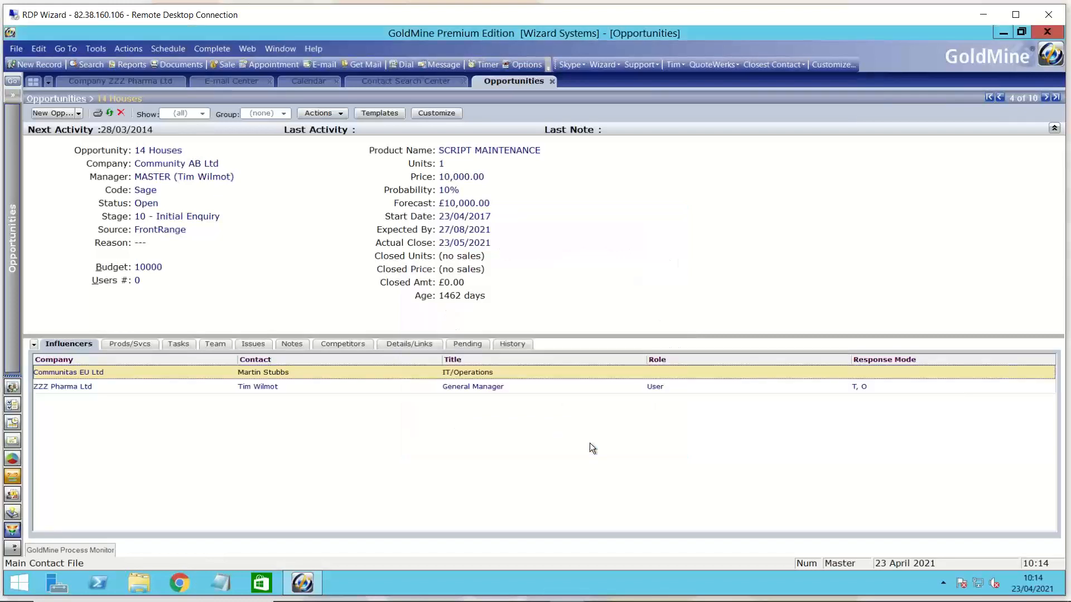
- Go to the contact record of the ZZZ Pharma Ltd influencer and show its linked opportunities
{"action": "left_click", "coordinate": [496, 392]}
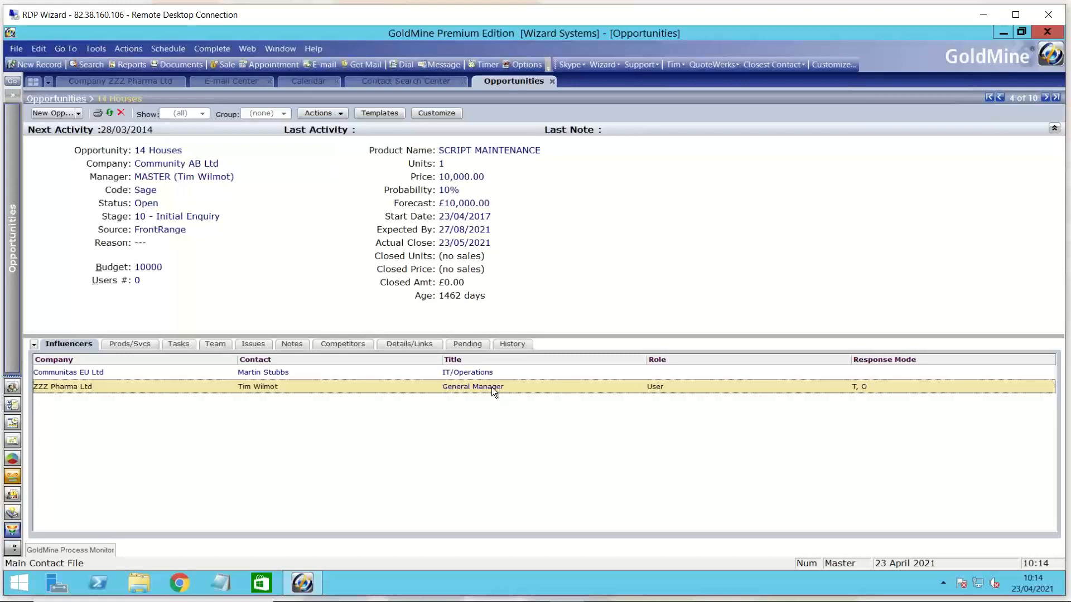
{"action": "right_click", "coordinate": [486, 391]}
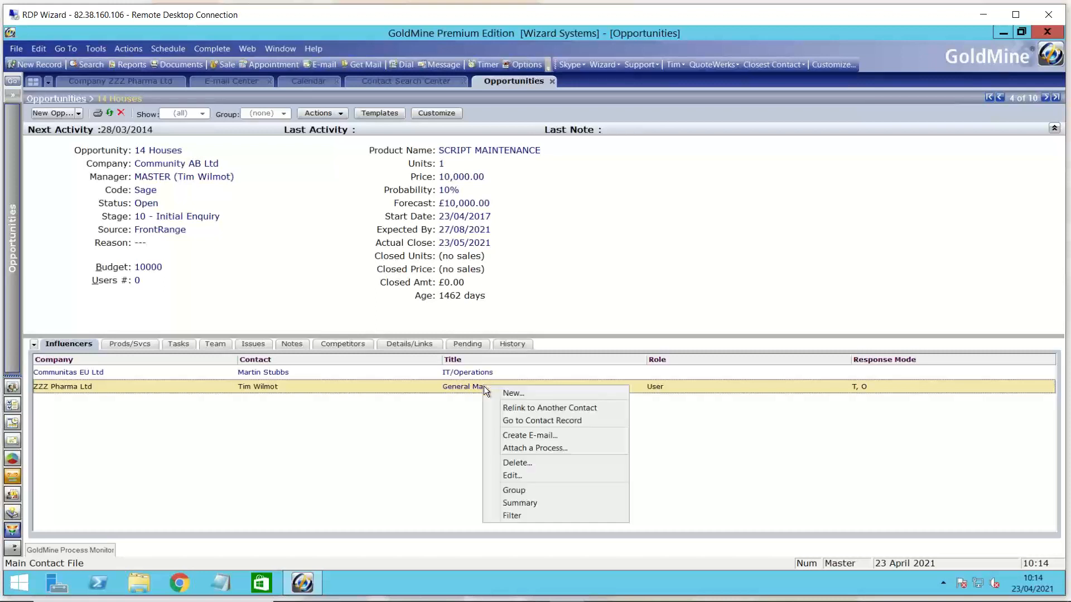
{"action": "left_click", "coordinate": [504, 421]}
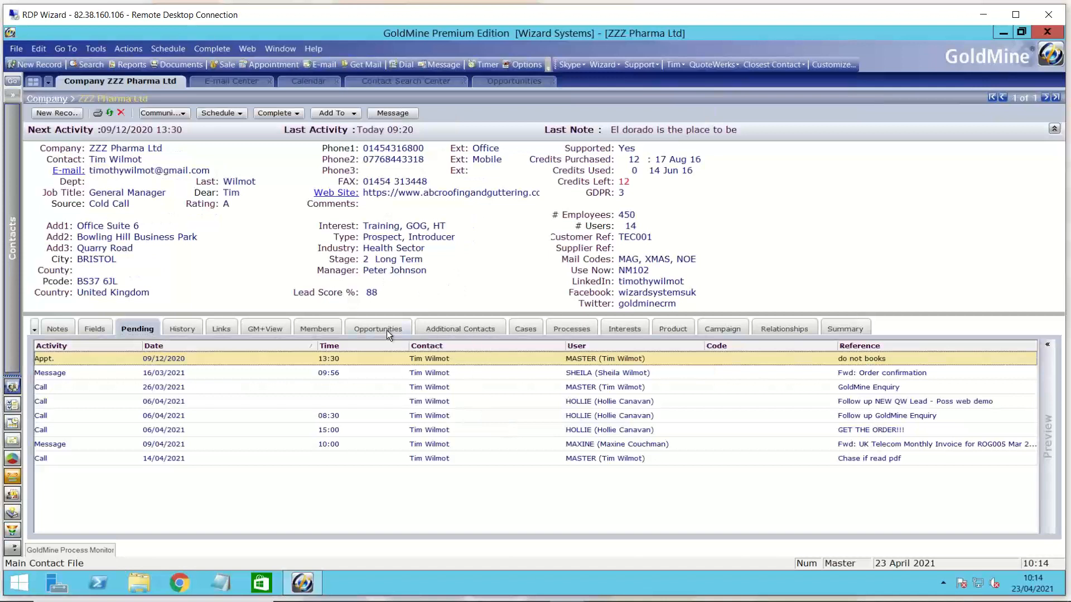
{"action": "left_click", "coordinate": [380, 329]}
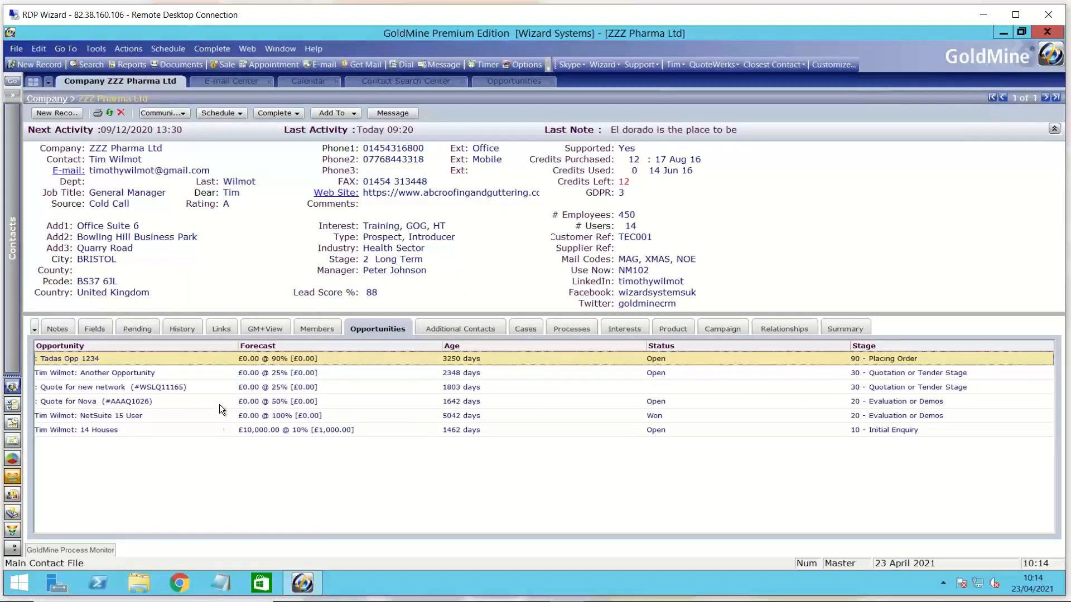